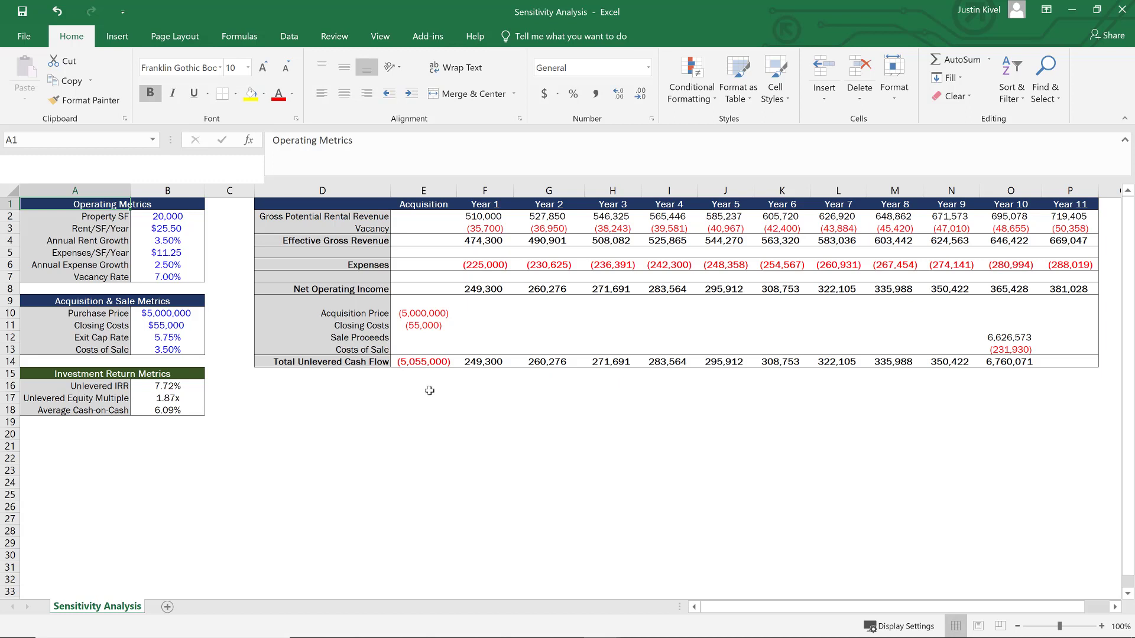
Step: Link E16 to the Unlevered IRR with =+B16 so it shows 7.72%
click(430, 390)
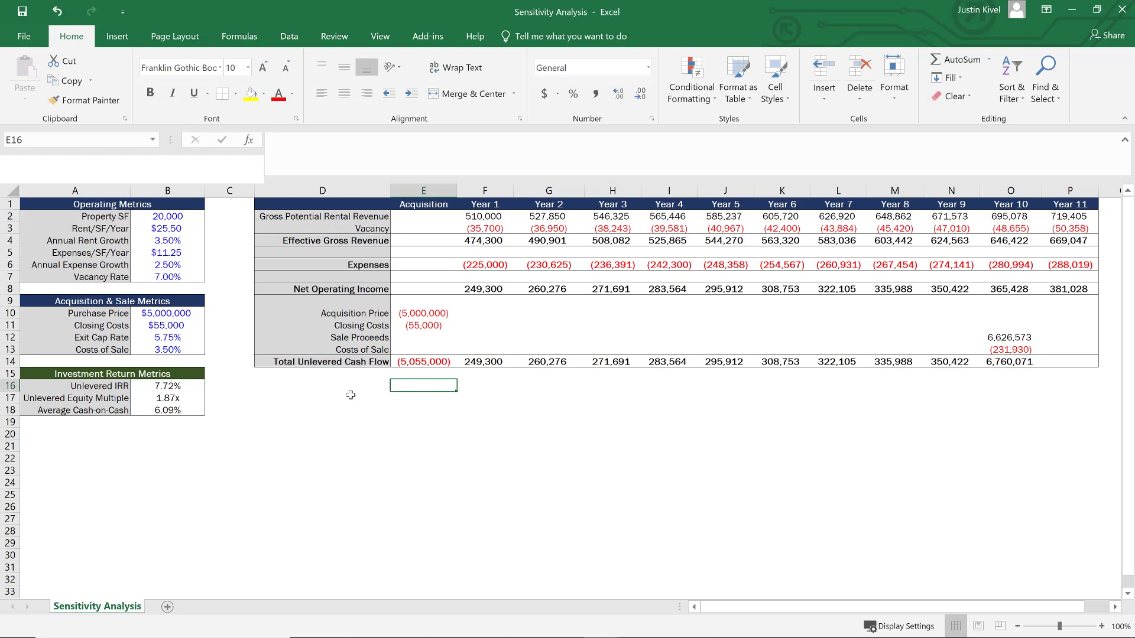
text(+)
key(Left)
key(Left)
key(Left)
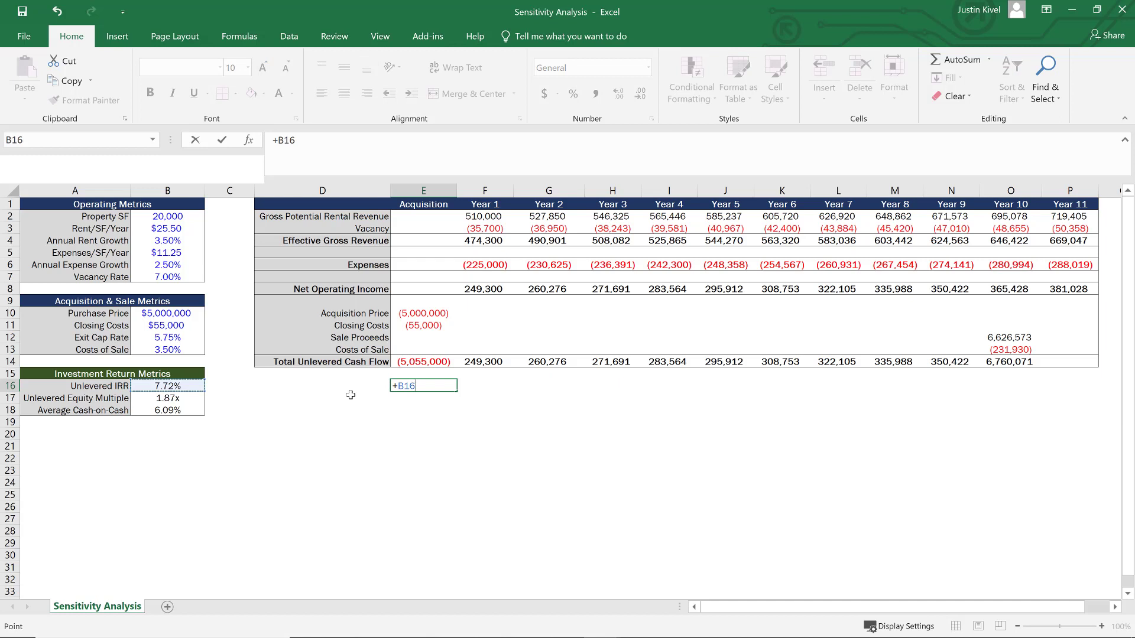
key(ctrl+Return)
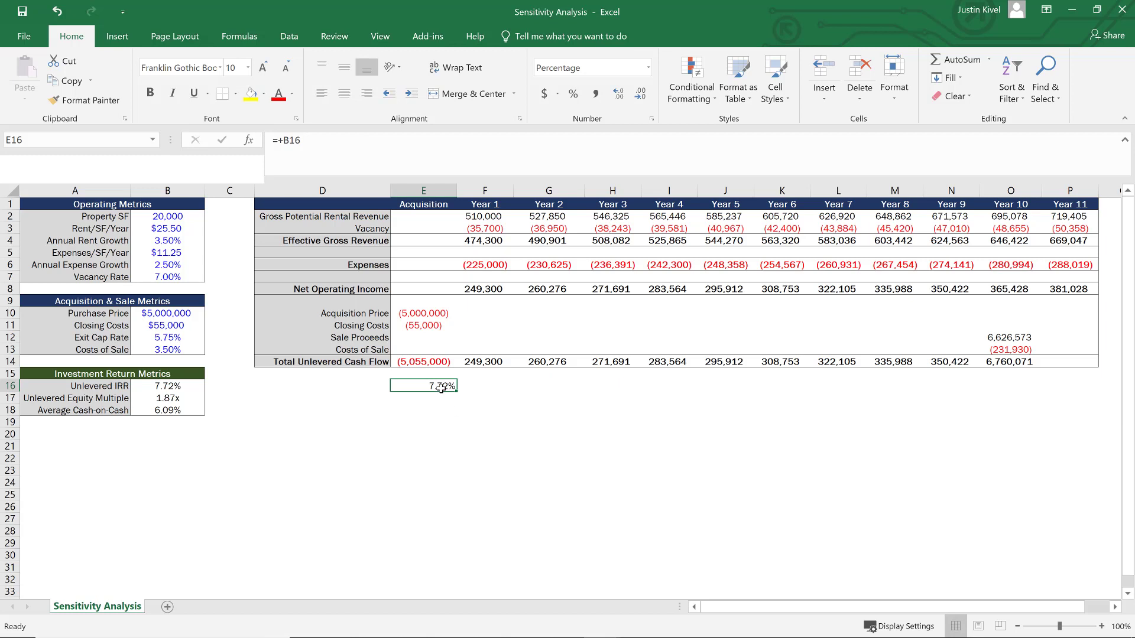
Step: Preview the E16:I21 grid area, then select H16 for the first rent growth rate
mouse_move(442, 386)
mouse_down()
mouse_move(659, 436)
mouse_move(663, 465)
mouse_up()
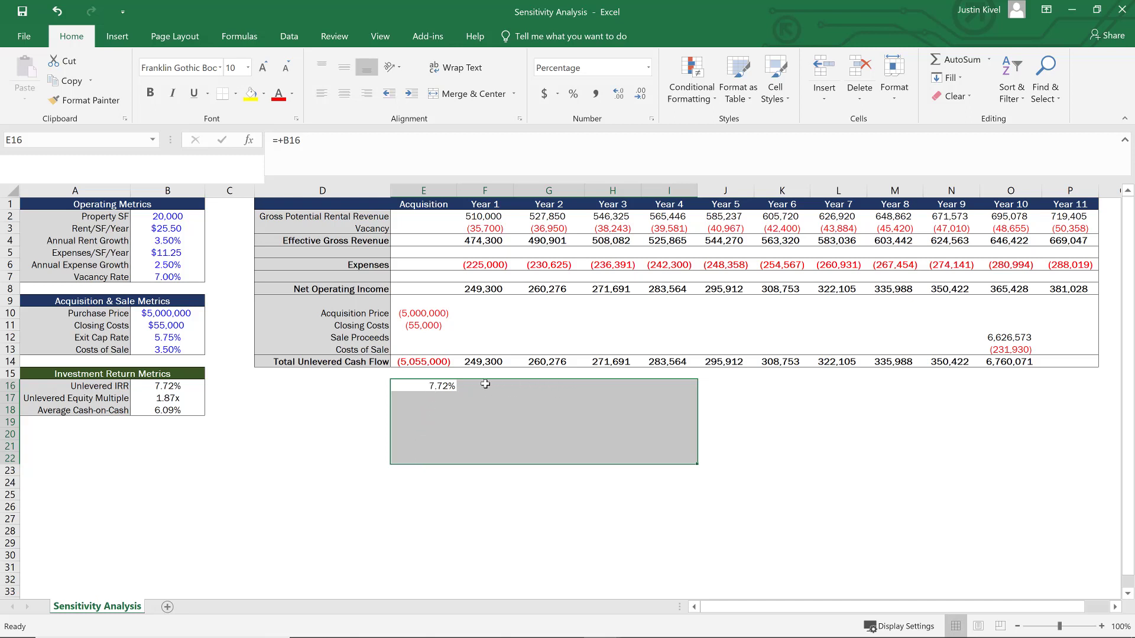
click(560, 392)
click(561, 384)
click(597, 386)
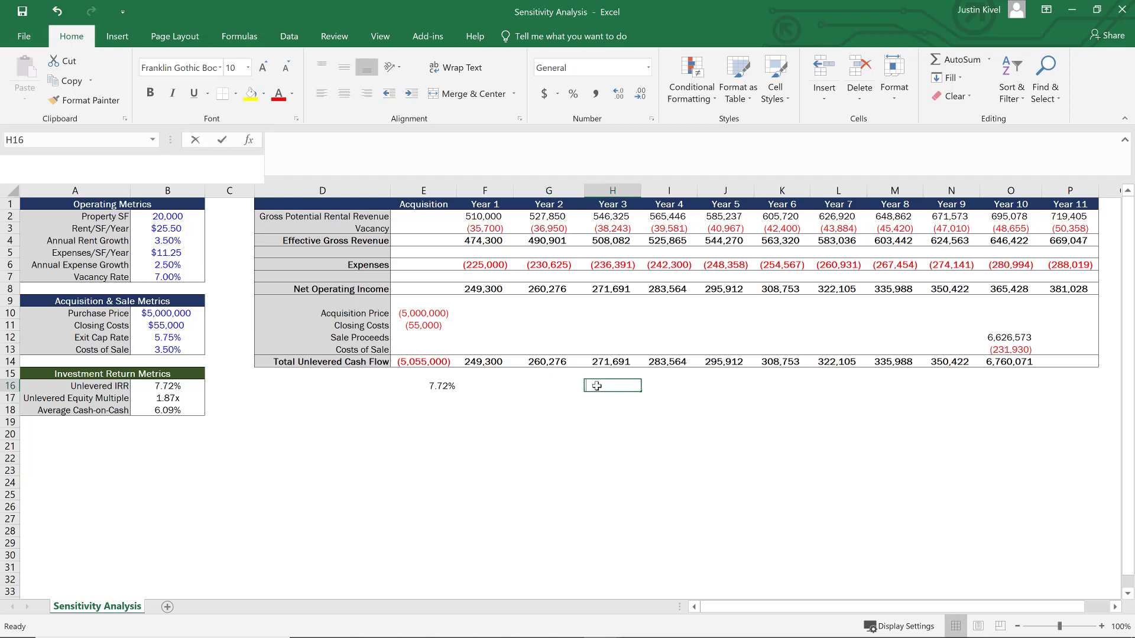
Step: Enter rent growth rates 3.5%, 4.0% and 4.5% in H16, I16 and J16
text(3.5%)
key(ctrl+Return)
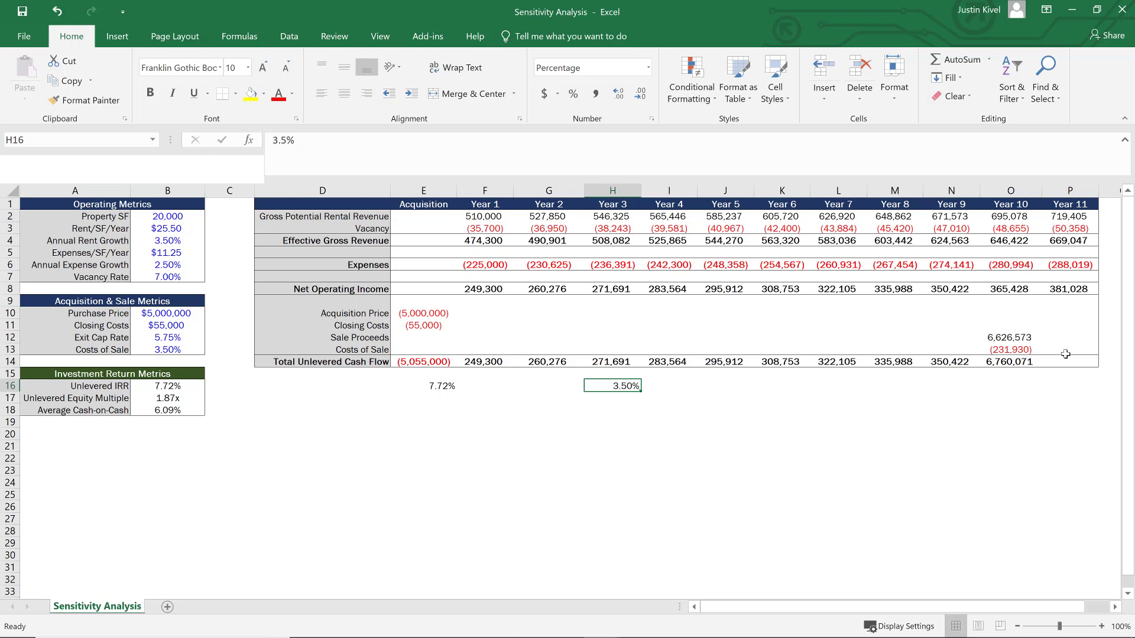
key(Right)
text(4.0%)
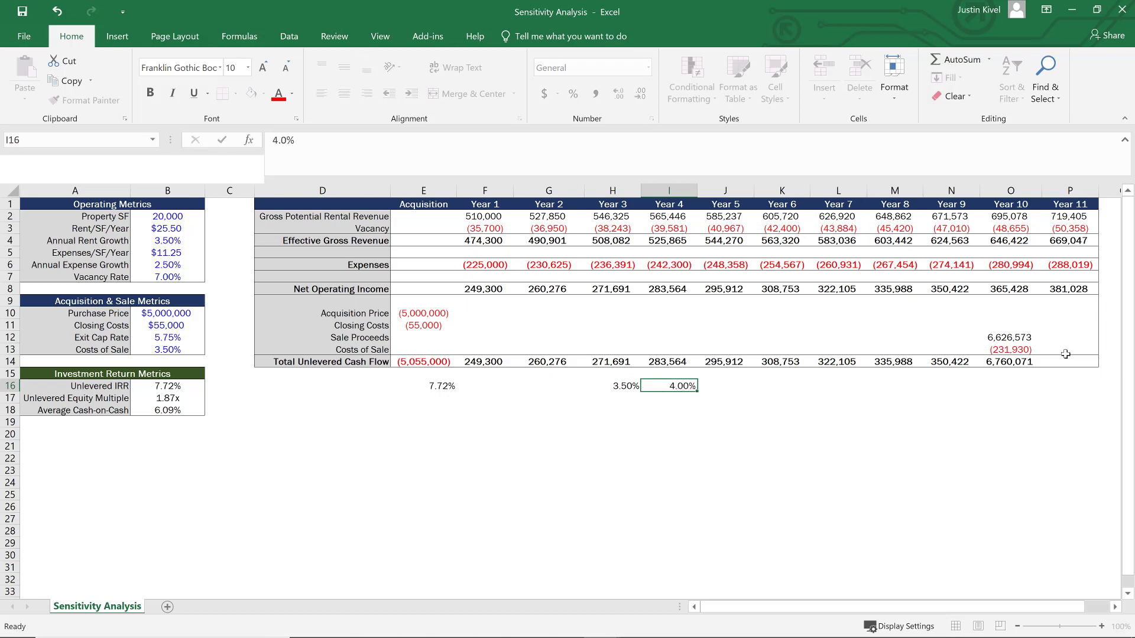
key(ctrl+Return)
key(Right)
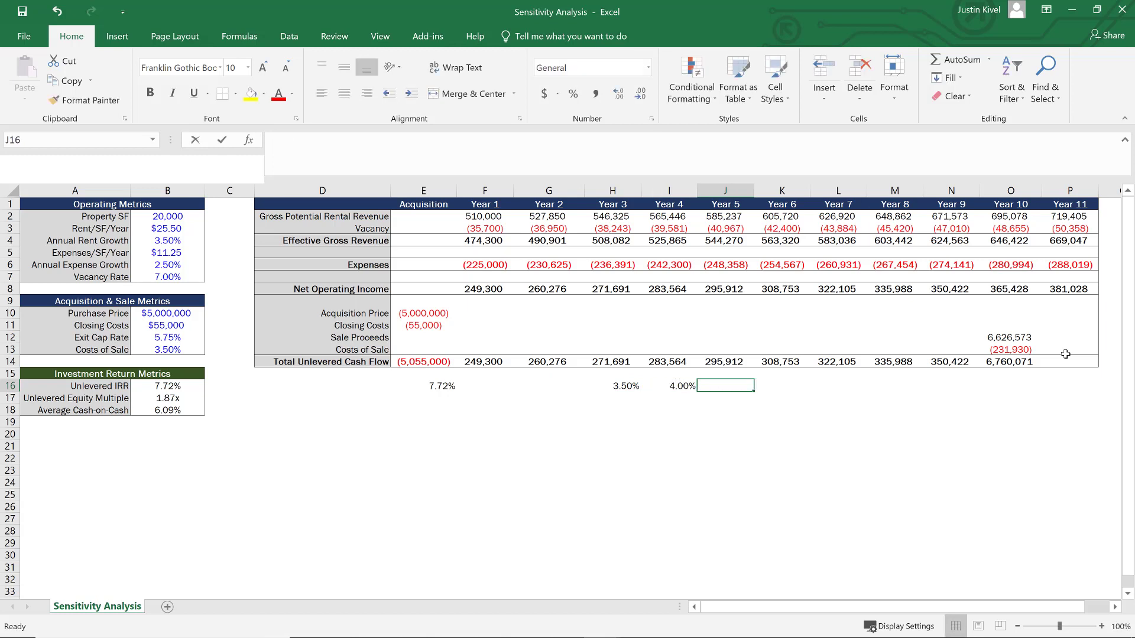
text(4.5%)
key(ctrl+Return)
Step: Enter 3% in G16 and 2.5% in F16, showing G16 as 3.00%
key(Left)
key(Left)
key(Left)
text(3%)
key(ctrl+Return)
key(Left)
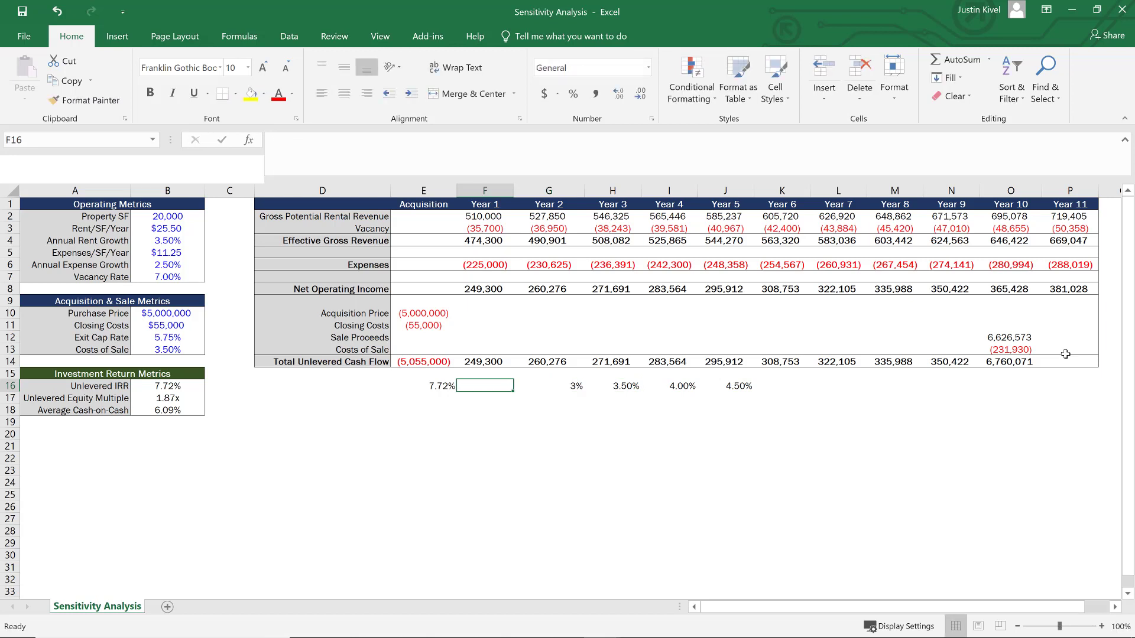
text(2.5%)
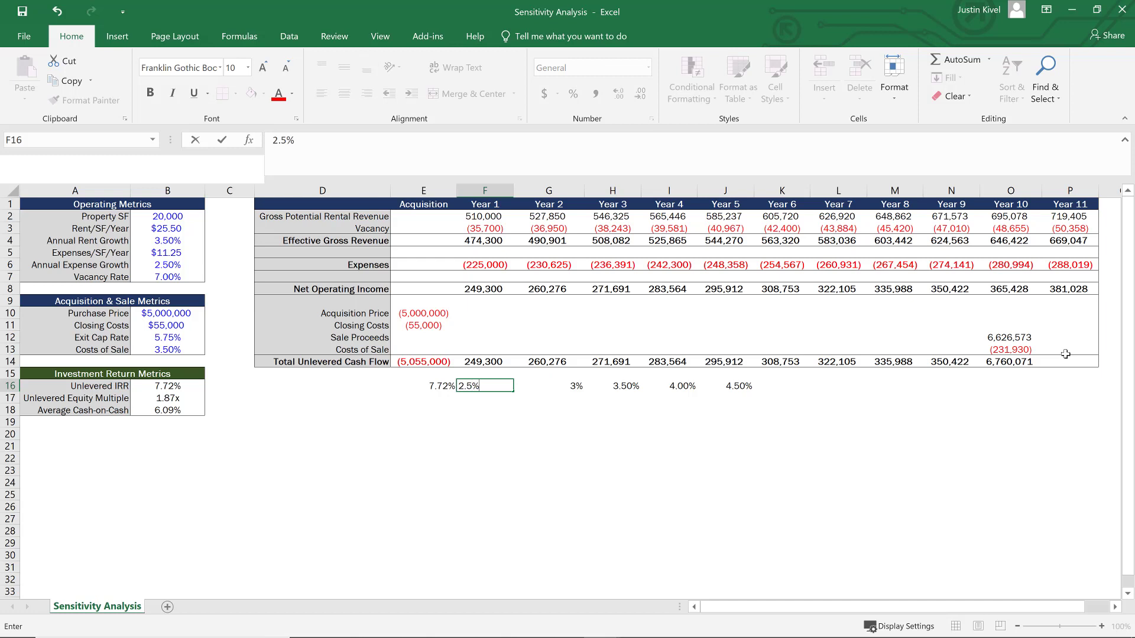
key(ctrl+Return)
key(Right)
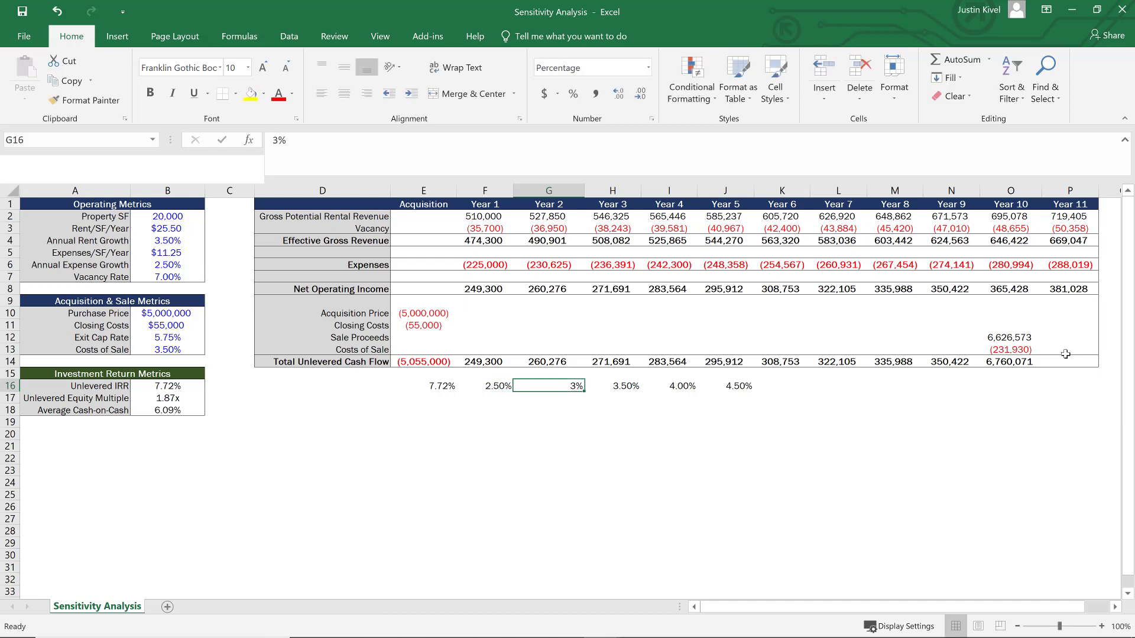
click(620, 102)
Step: Enter 5.25% in E17 and fill =+E17+0.25% down to E21
click(441, 401)
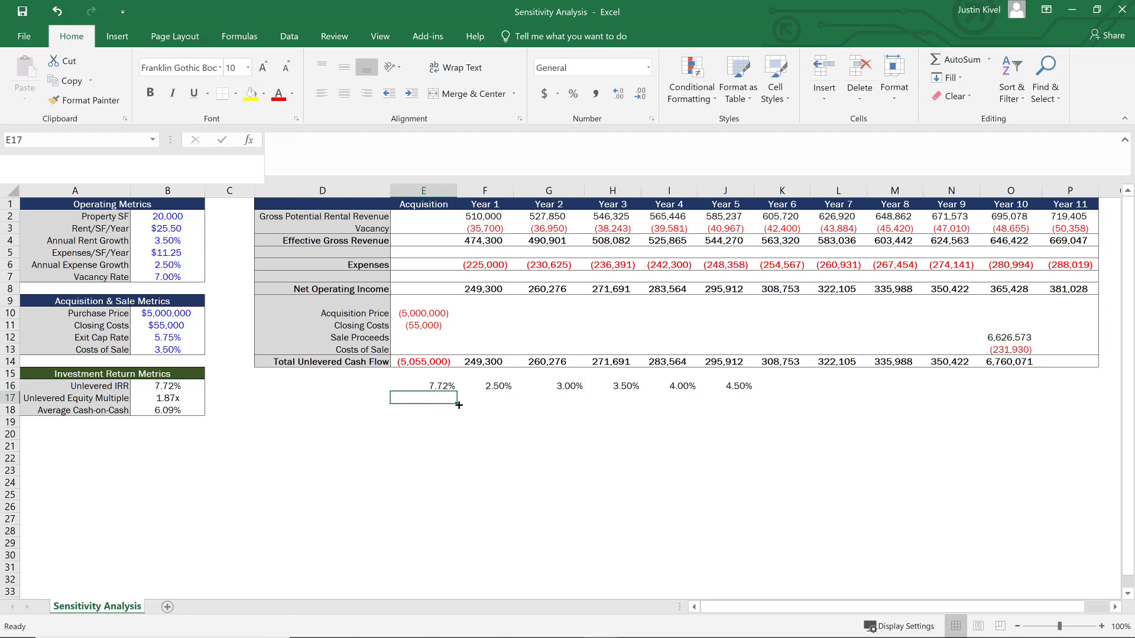
text(5.25%)
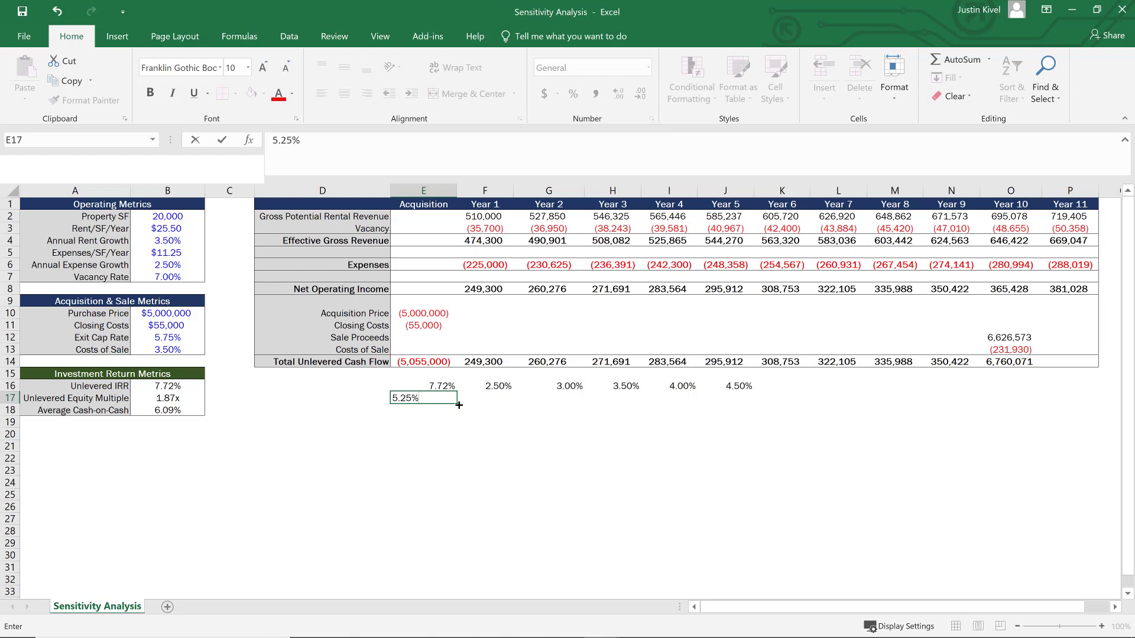
key(Return)
text(+)
key(Up)
text(+)
text(.25%)
key(ctrl+Return)
key(shift+Down)
key(shift+Down)
key(shift+Down)
key(shift+Down)
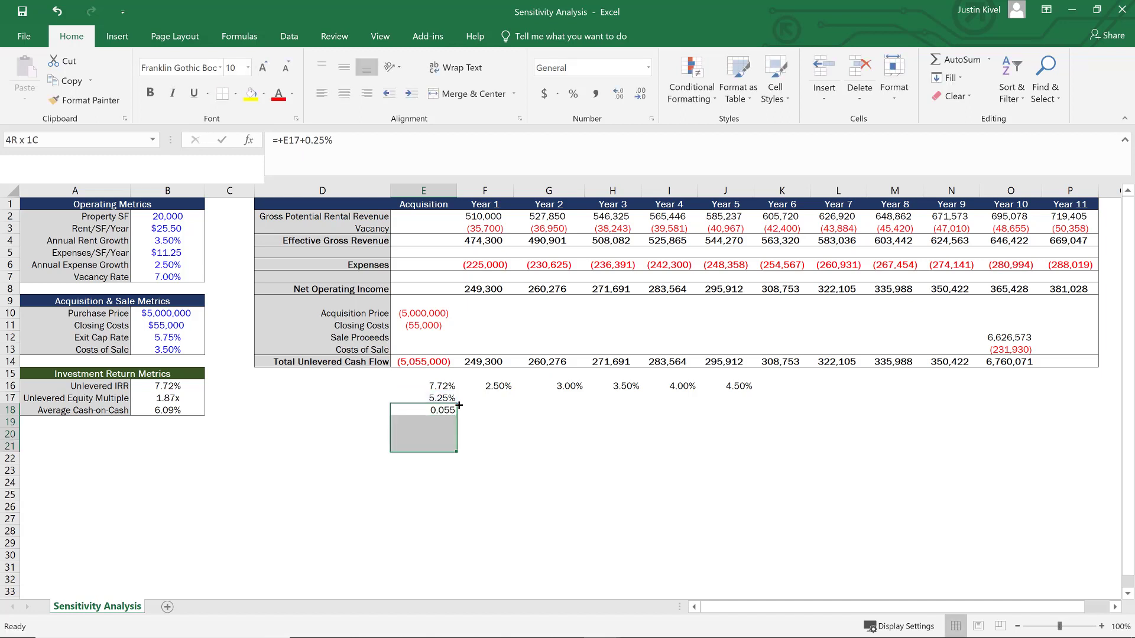
key(ctrl+d)
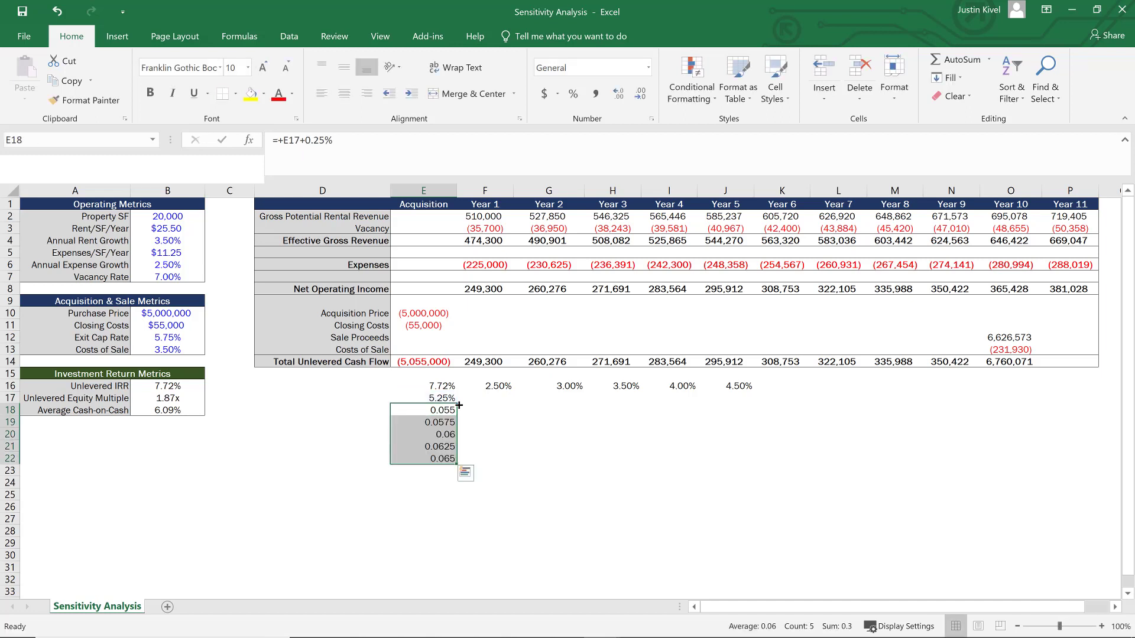
Step: Format the exit cap rates in E17:E21 as percentages with two decimals
key(Down)
key(Down)
key(Down)
key(Down)
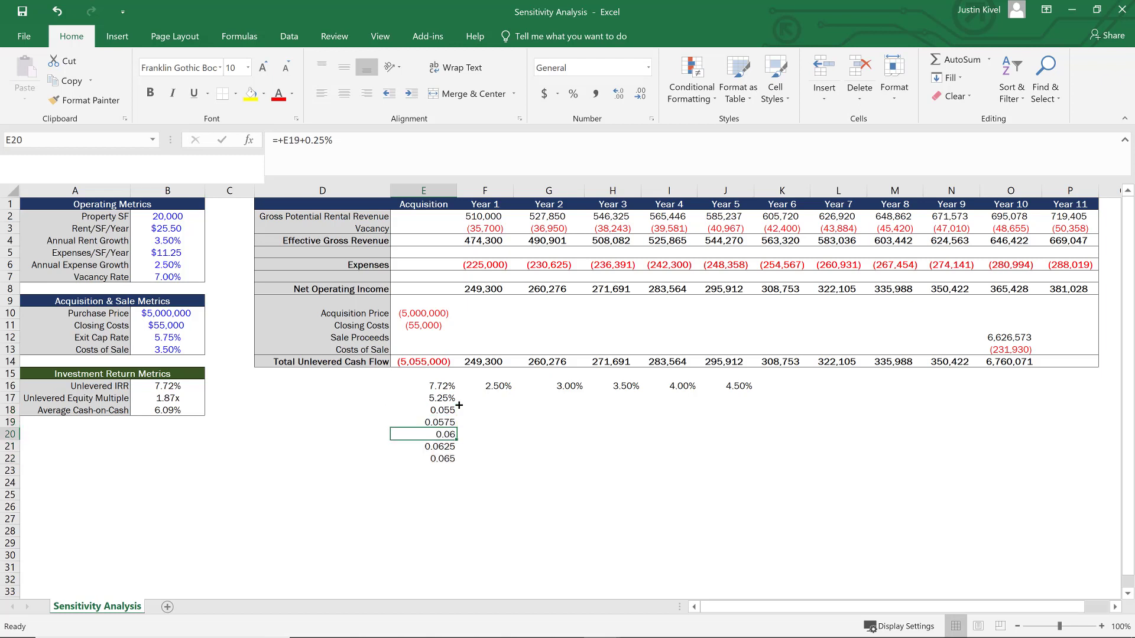
key(Up)
key(shift+Up)
key(shift+Up)
key(shift+Up)
key(shift+Up)
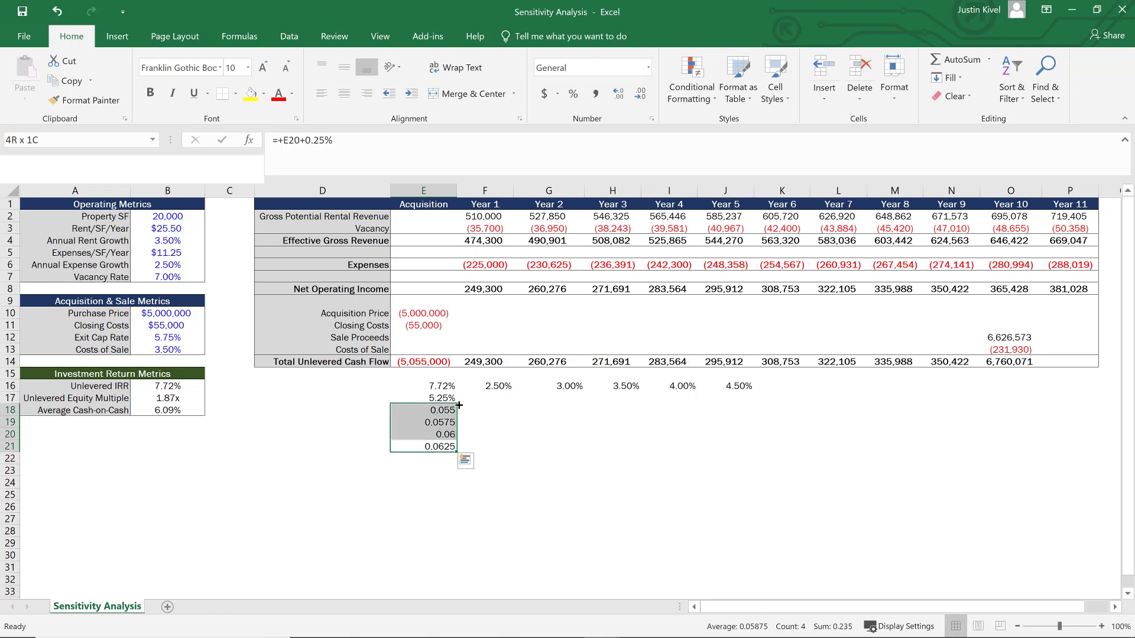
click(573, 94)
click(617, 94)
click(617, 95)
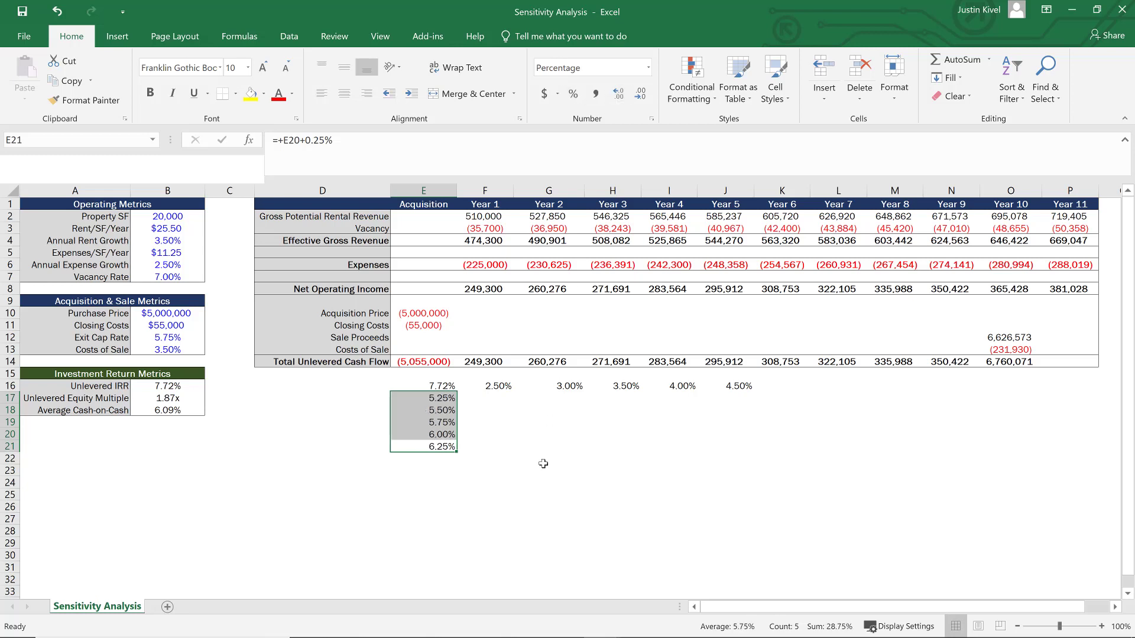
click(482, 410)
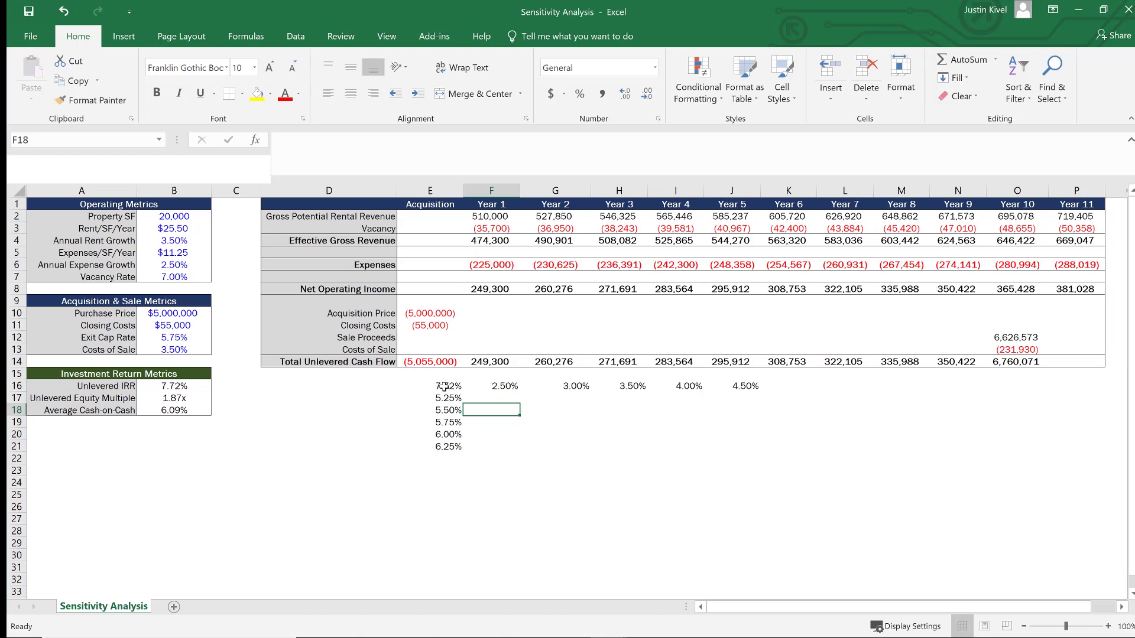
Step: Make E16:J21 a data table with row input B4 (rent growth) and column input B12 (exit cap)
drag(444, 387, 732, 459)
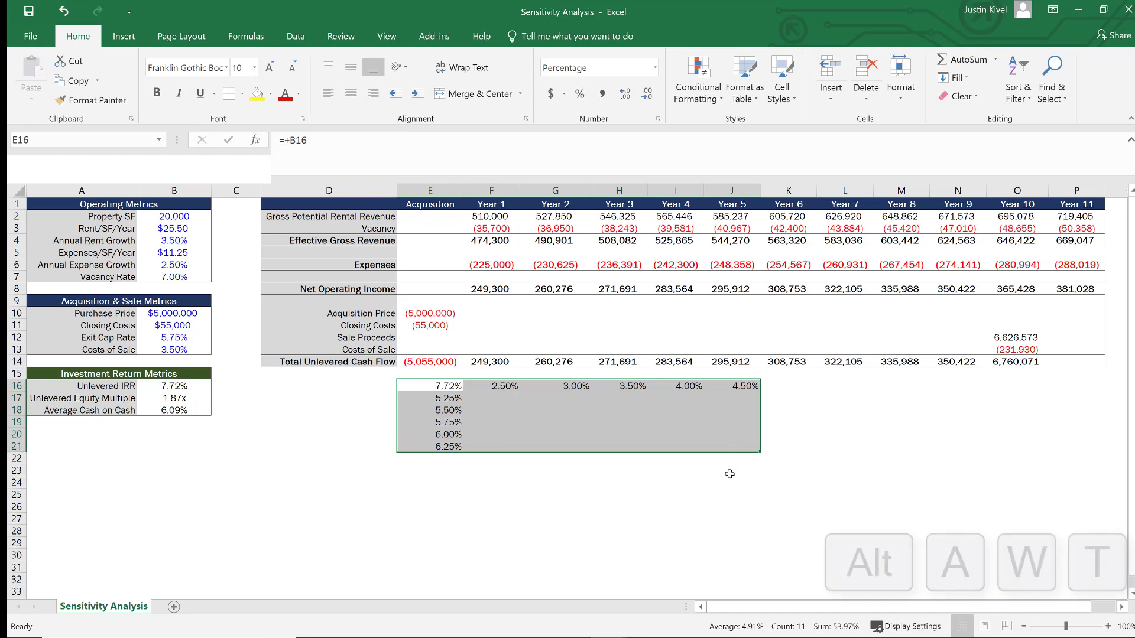
key(alt)
key(a)
key(w)
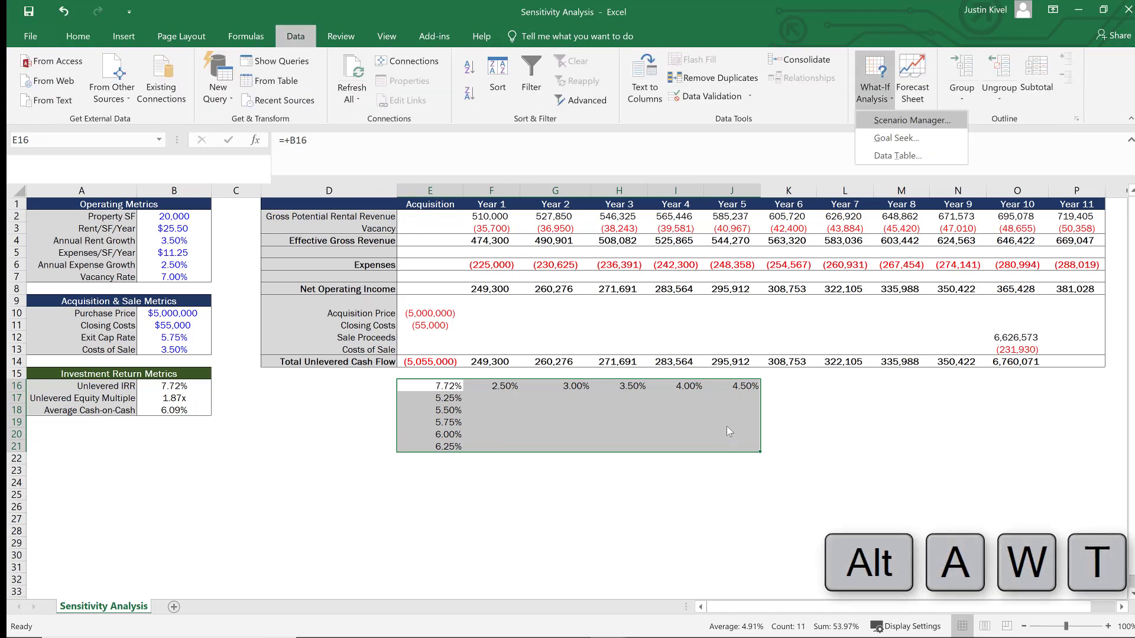
key(t)
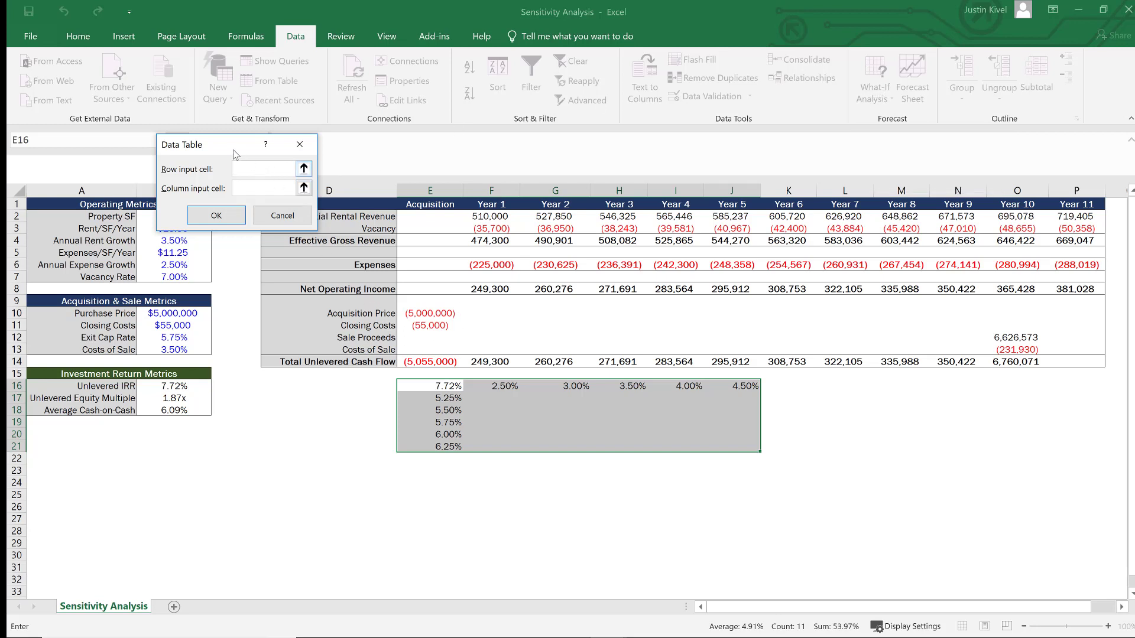
drag(234, 151, 307, 443)
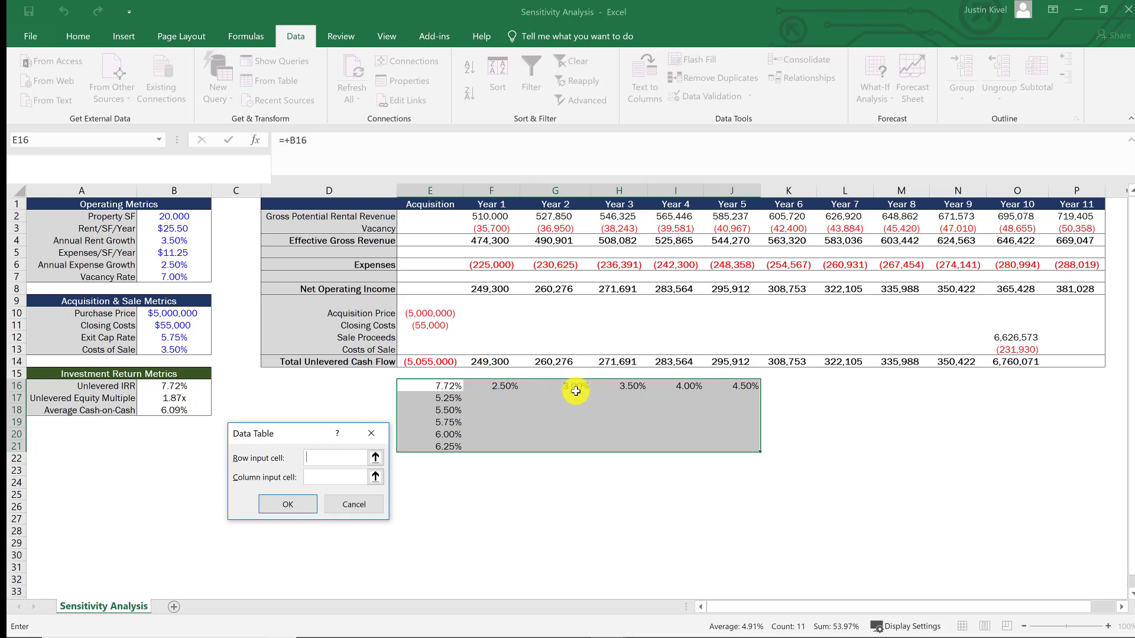
click(193, 242)
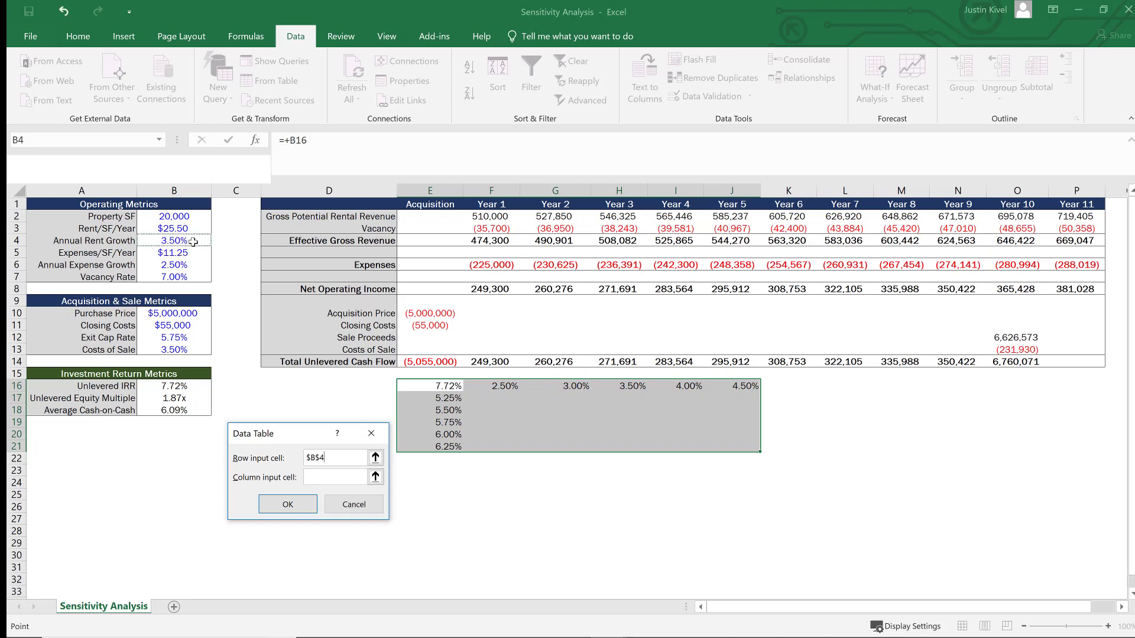
click(339, 476)
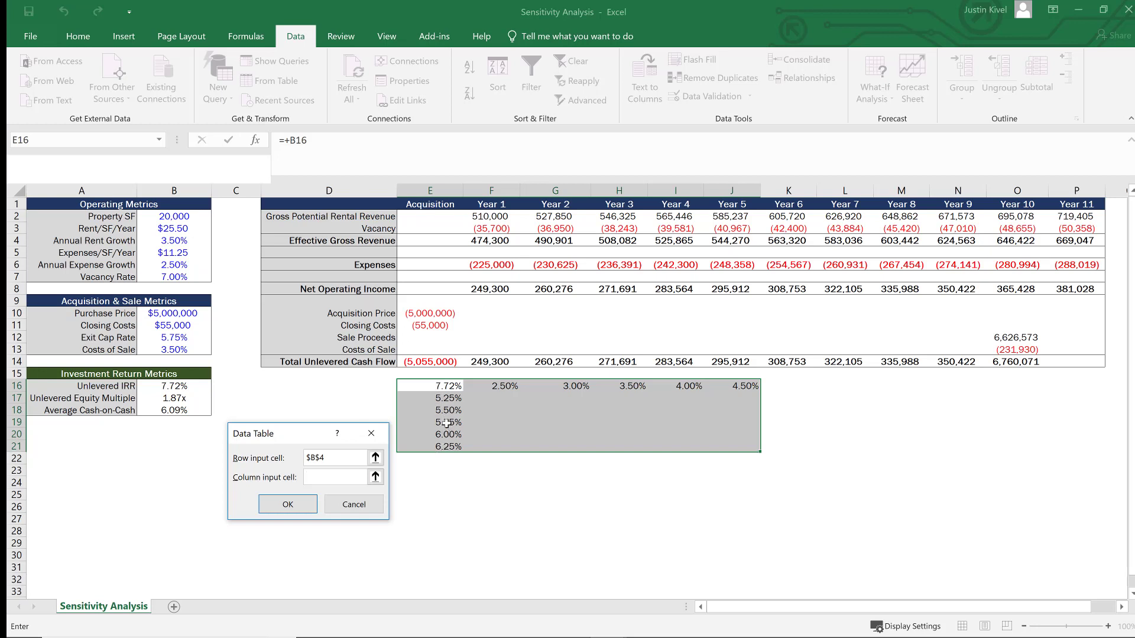
click(178, 338)
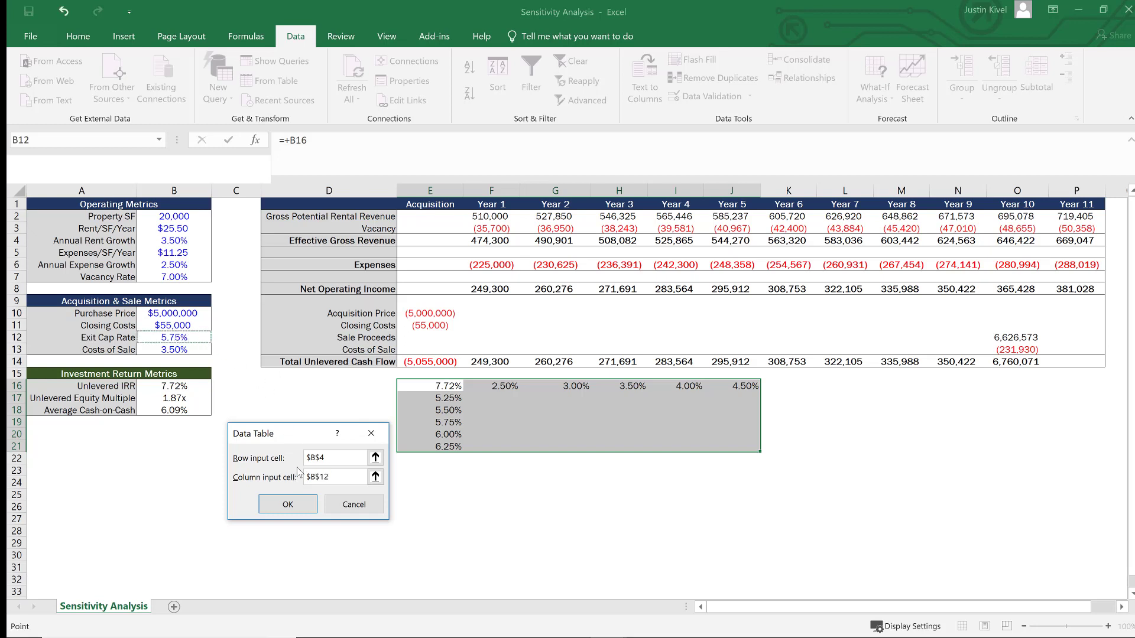
click(288, 505)
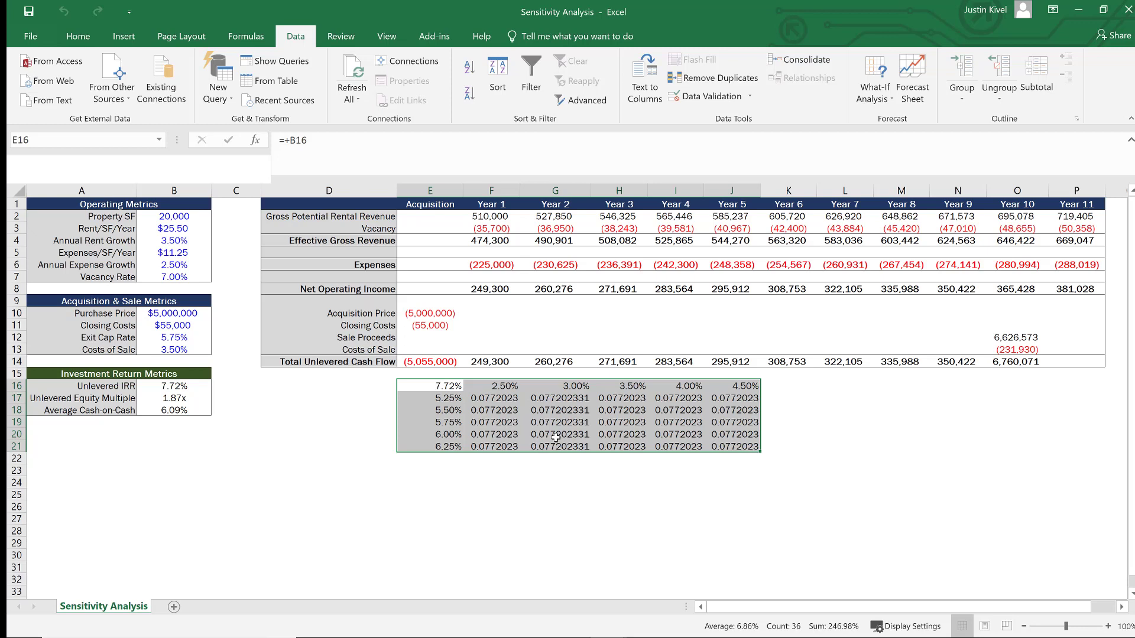
Step: Recalculate with F9 and format the F17:J21 IRR results as two-decimal percentages
key(F9)
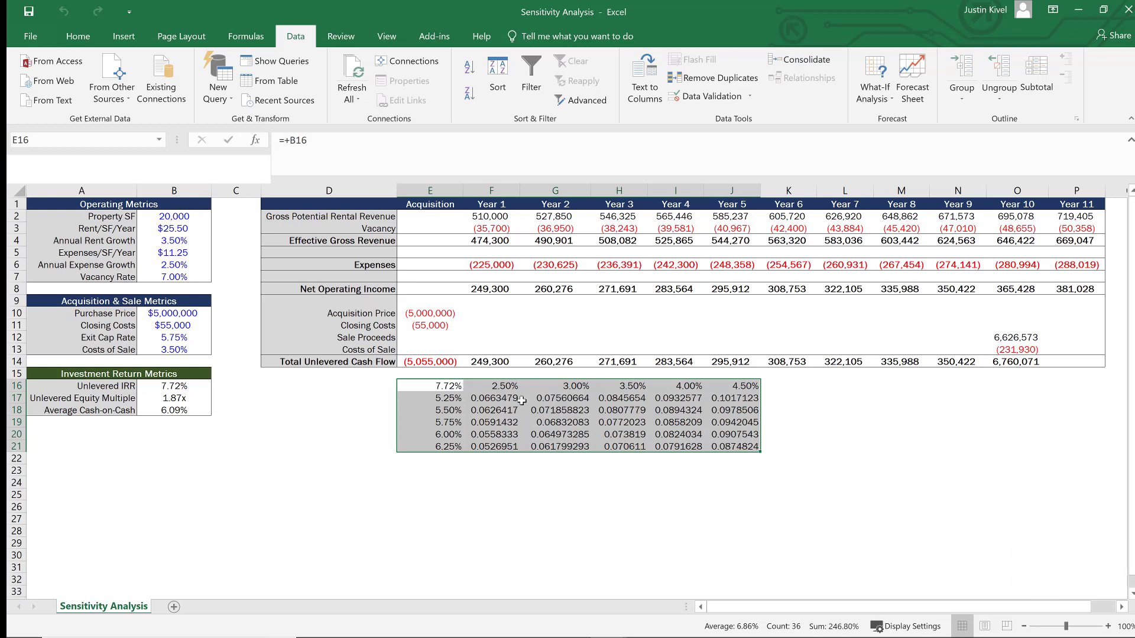
drag(496, 400, 729, 448)
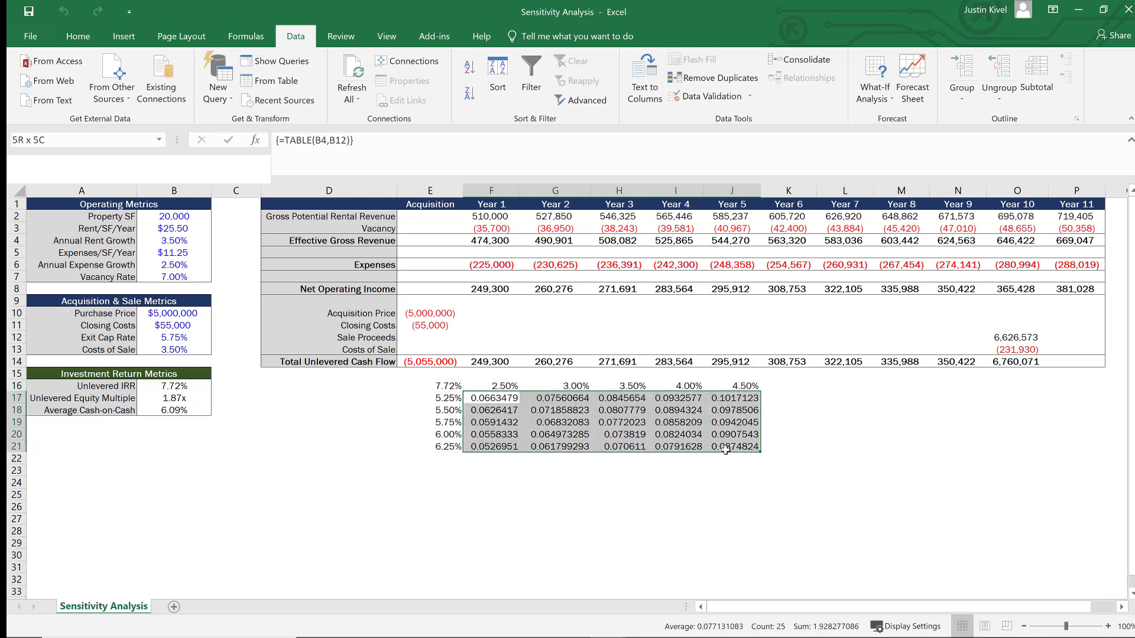
click(81, 36)
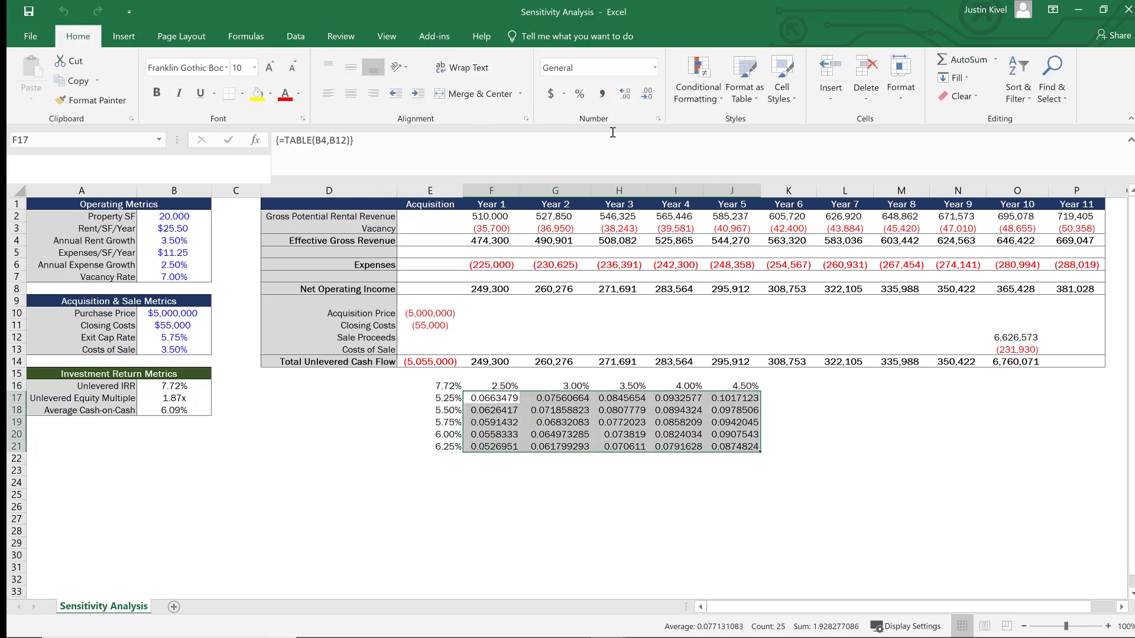
click(580, 96)
click(626, 95)
click(626, 94)
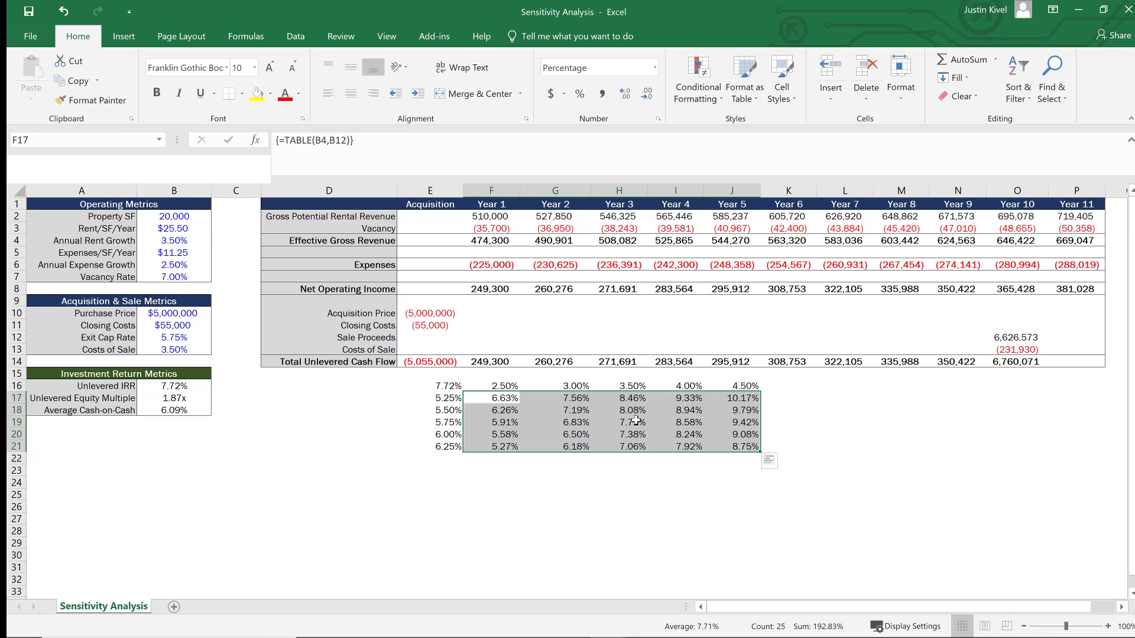
Step: Select the table's header row starting from corner cell E16
key(Up)
key(Left)
key(shift+Right)
key(shift+Right)
key(shift+Right)
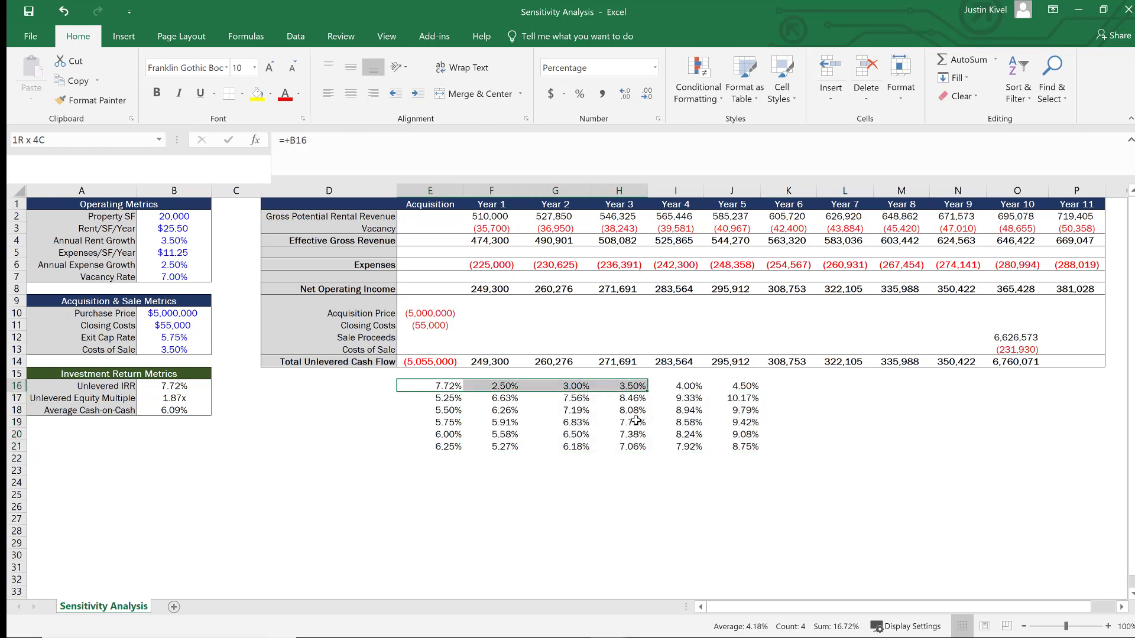
key(shift+Right)
key(shift+Right)
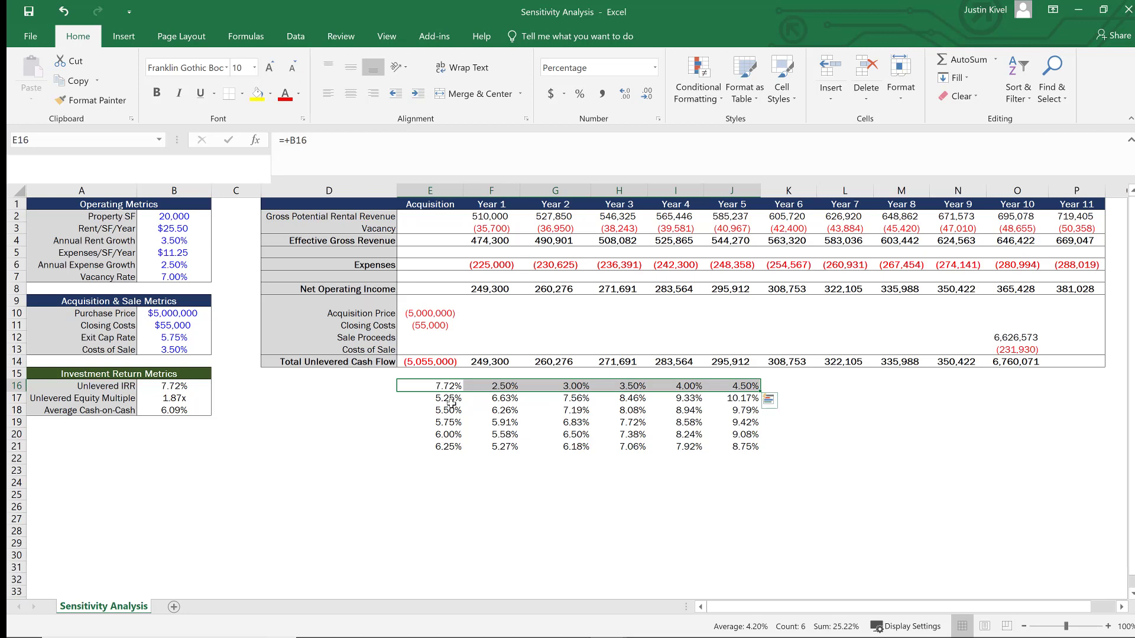
Step: Shade header row E16:J16 and column E17:E21 navy with white text
drag(446, 399, 447, 446)
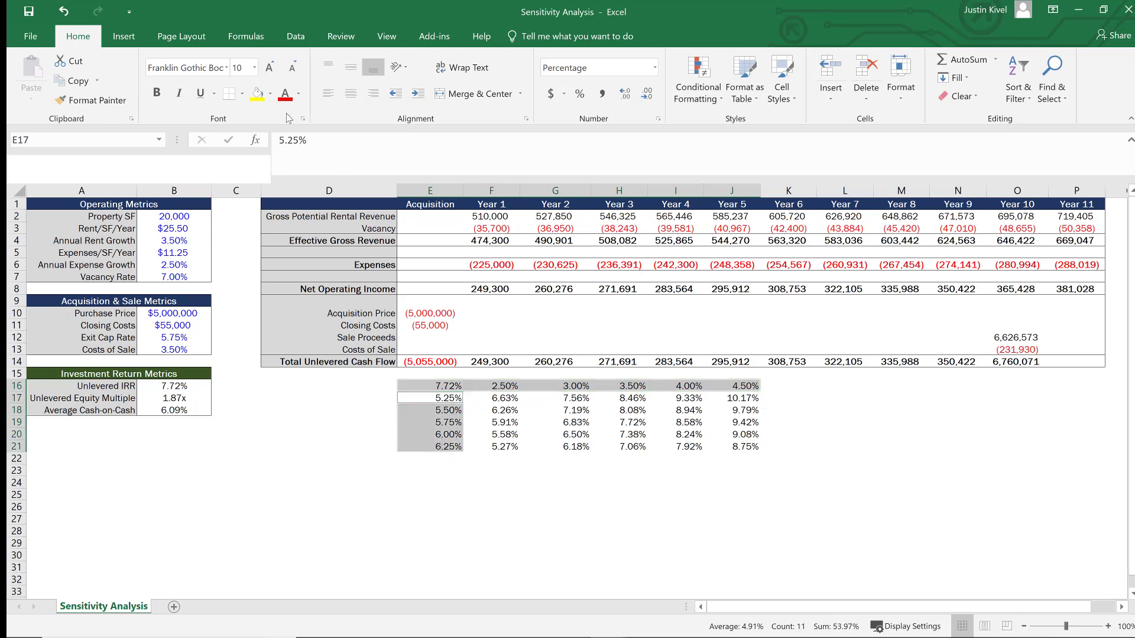
click(270, 93)
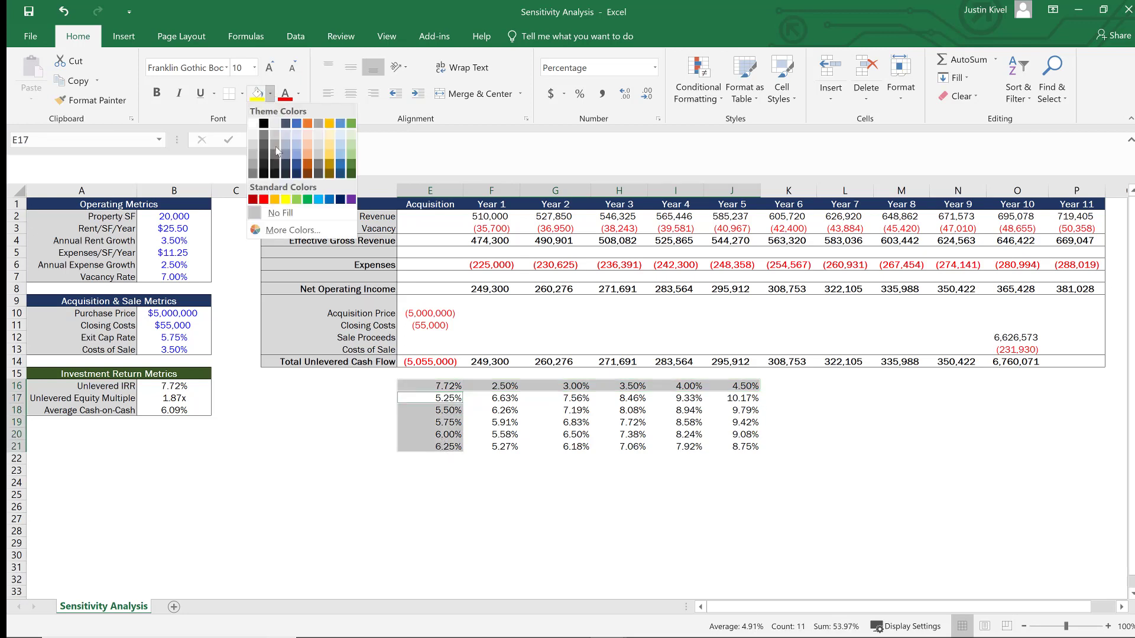
click(296, 177)
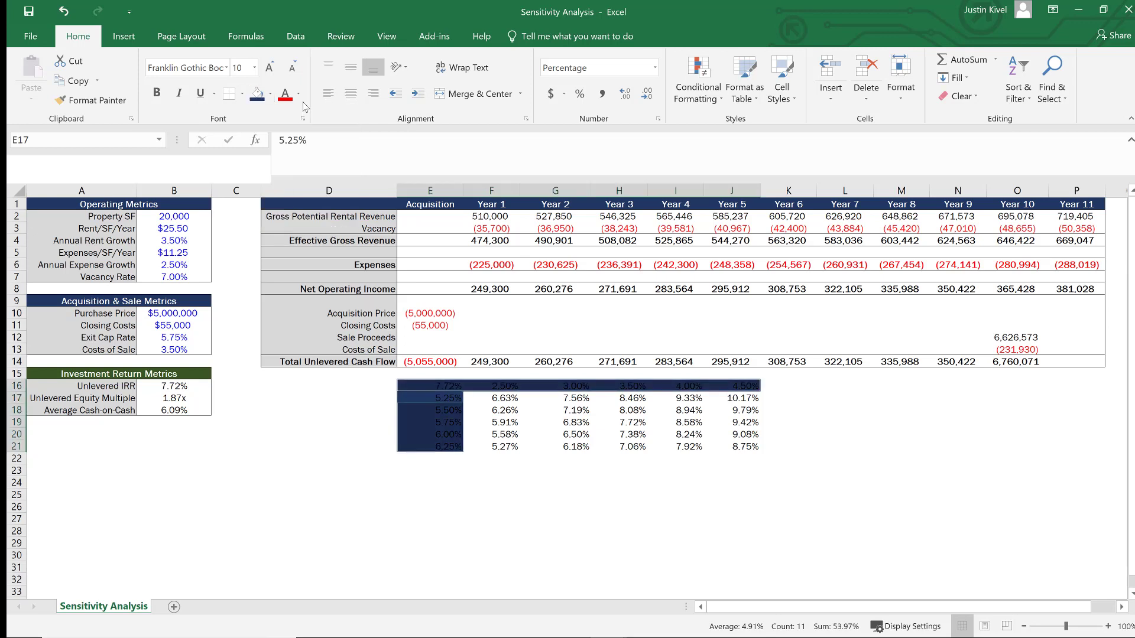
click(298, 95)
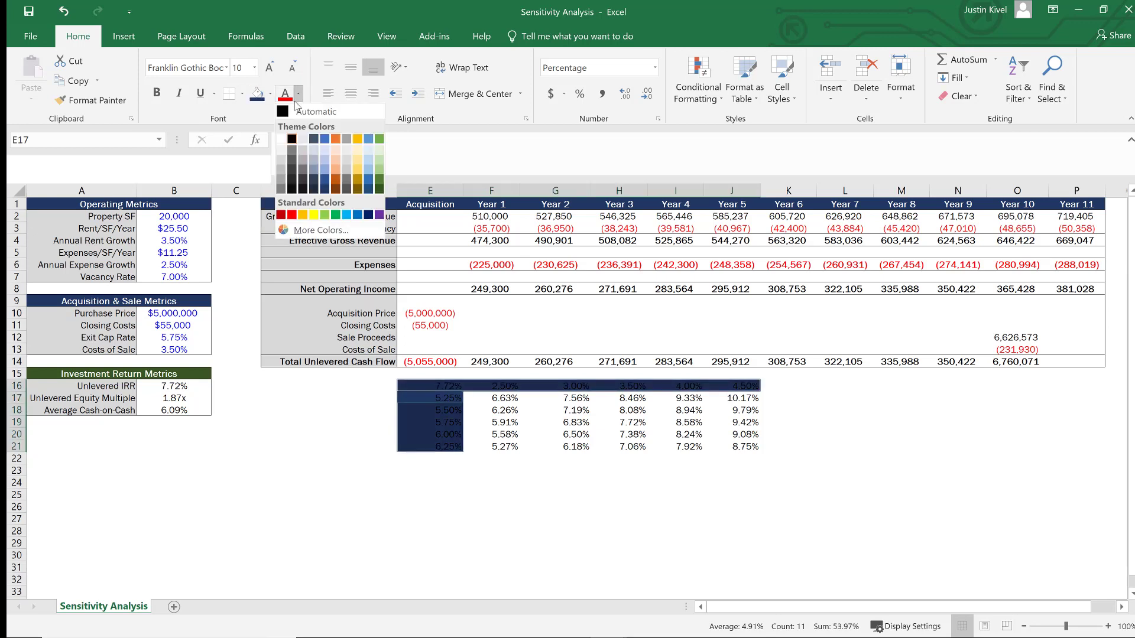
click(281, 139)
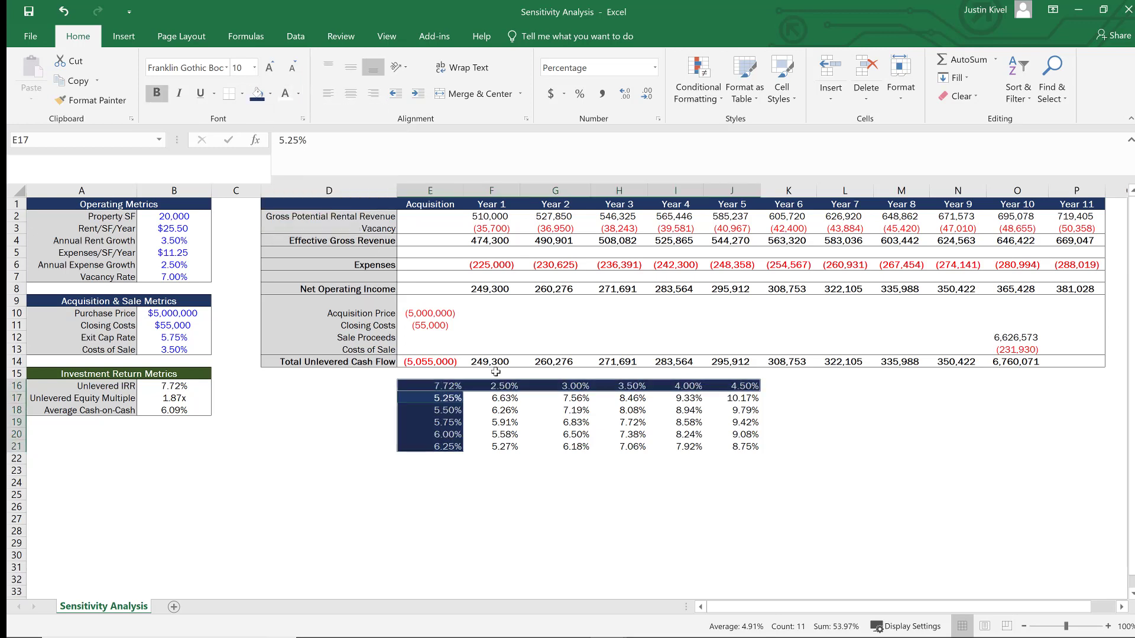
Step: Put an outside border around the results F17:J21
key(Right)
key(shift+Right)
key(shift+Right)
key(shift+Right)
key(shift+Right)
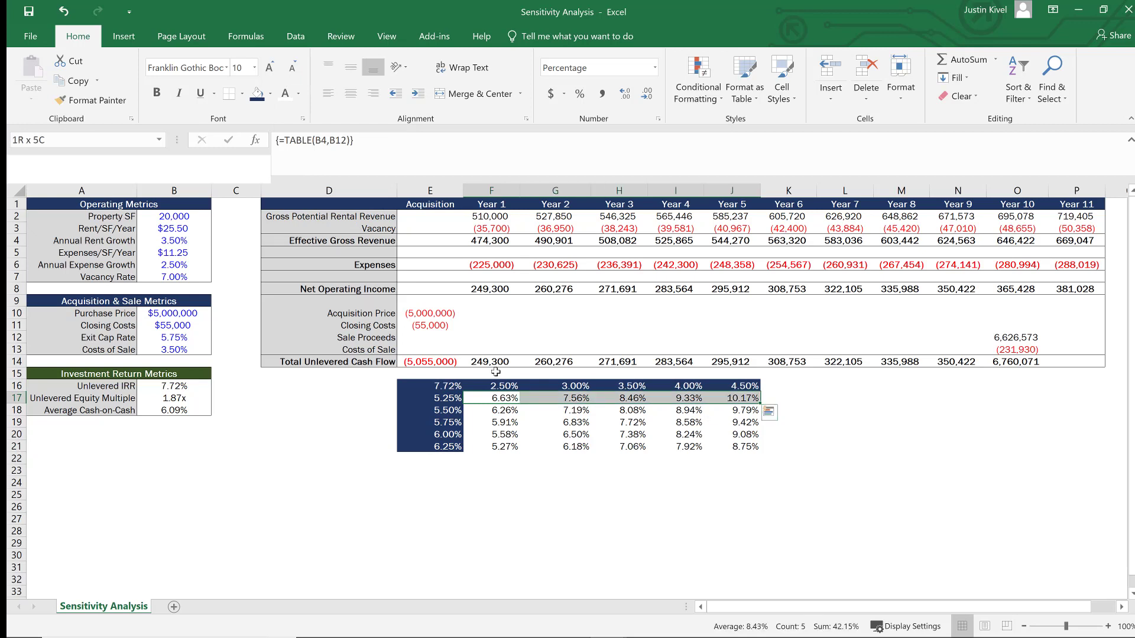
key(shift+Down)
key(shift+Down)
key(shift+Down)
key(shift+Down)
key(alt+h)
key(b)
key(s)
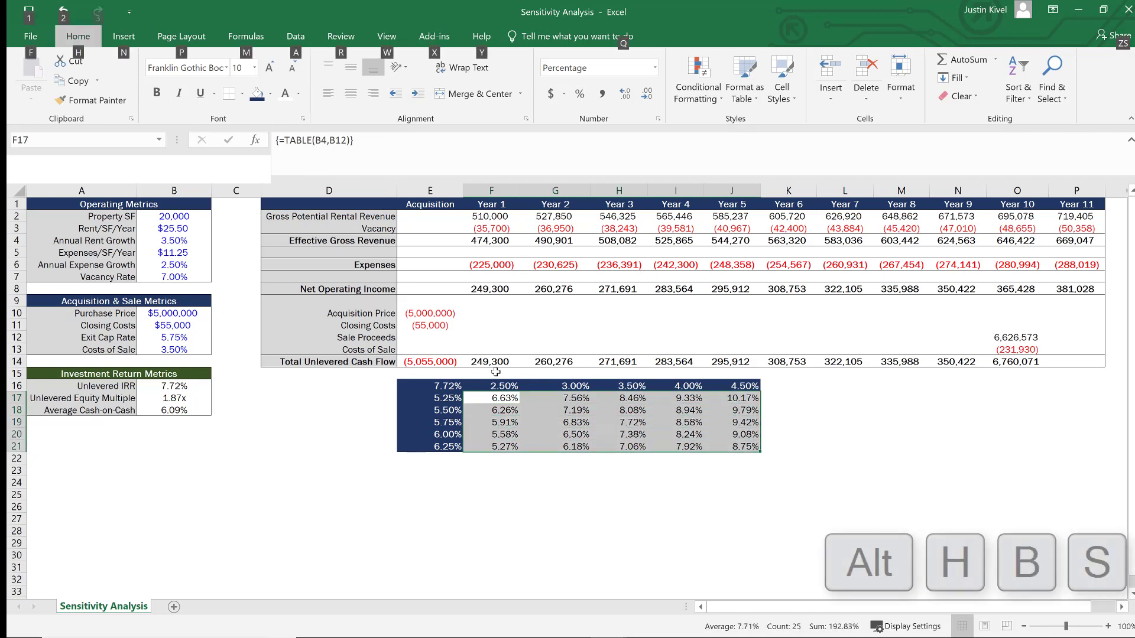
Step: Outline the whole table E16:J21 and check result cells' TABLE formulas, including 10.17%
key(Up)
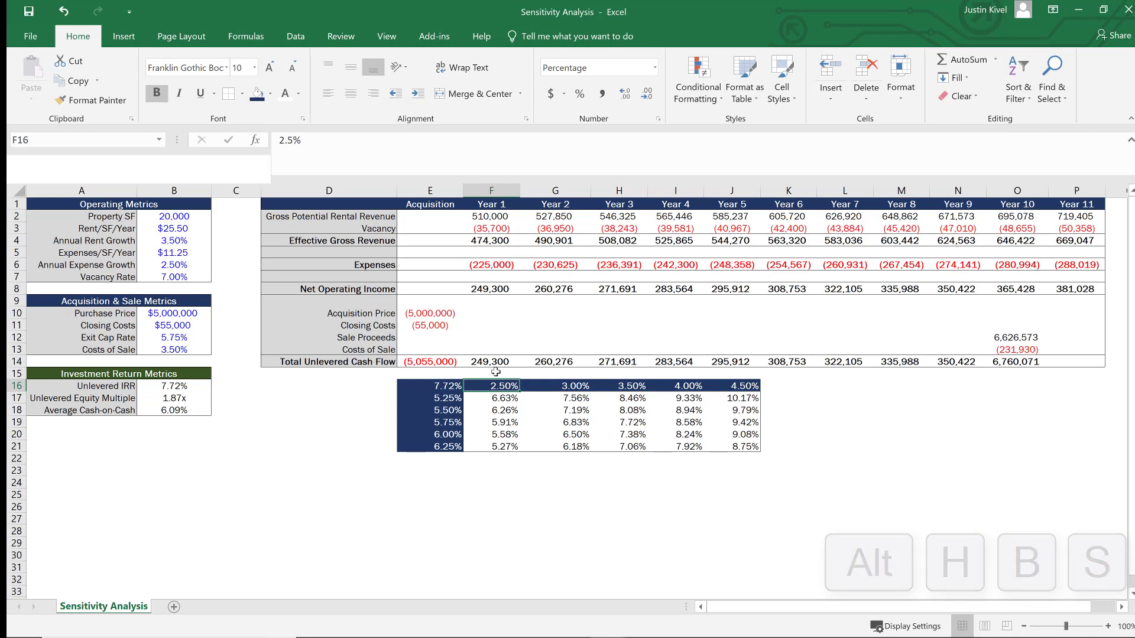
key(Left)
key(shift+Right)
key(shift+Right)
key(shift+Right)
key(shift+Right)
key(shift+Right)
key(shift+Down)
key(shift+Down)
key(shift+Down)
key(shift+Down)
key(shift+Down)
key(alt+h)
key(b)
key(s)
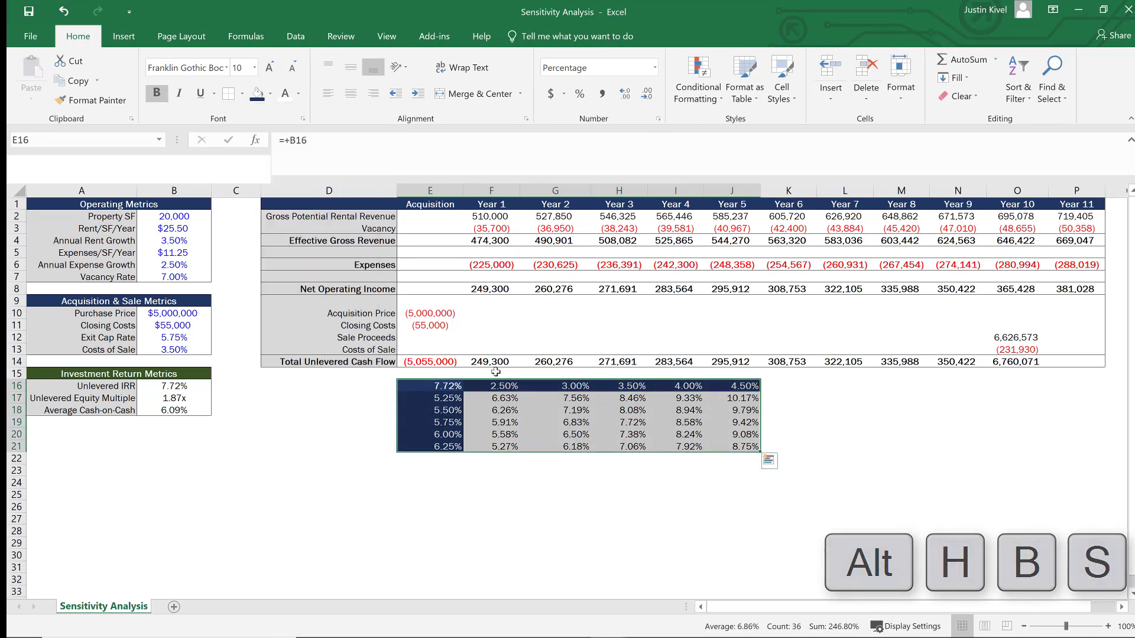
key(Down)
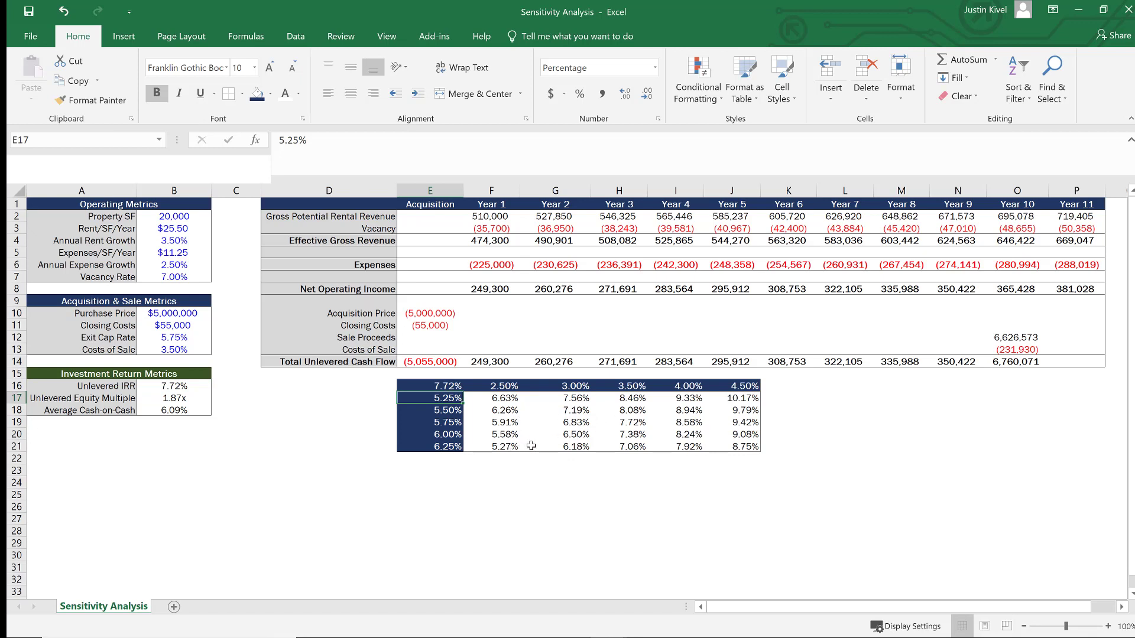
click(513, 447)
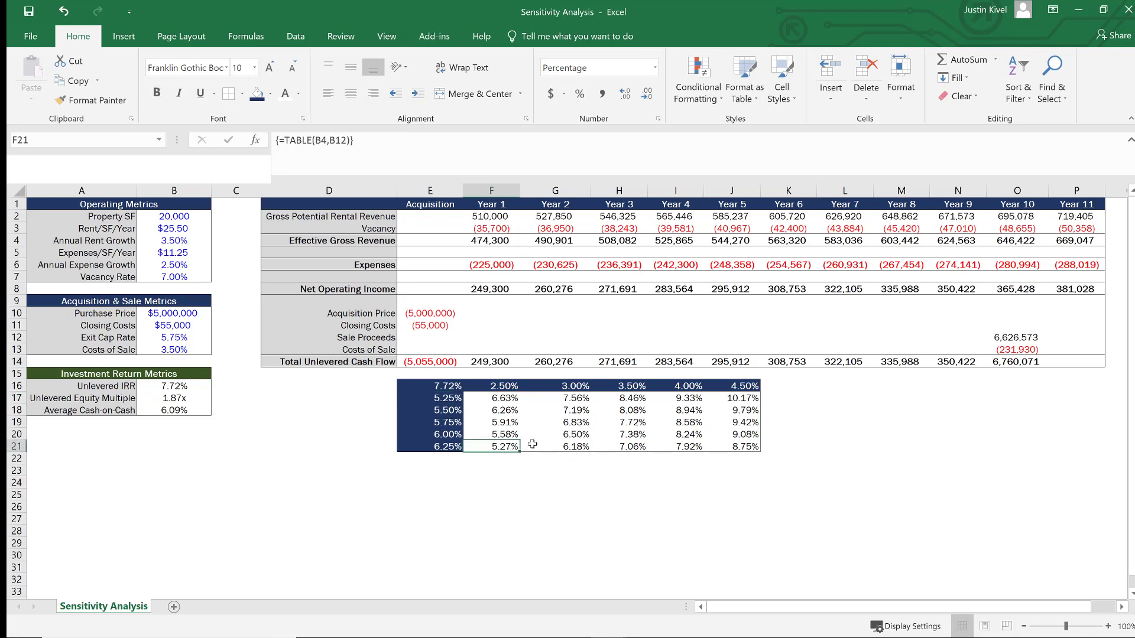
click(750, 398)
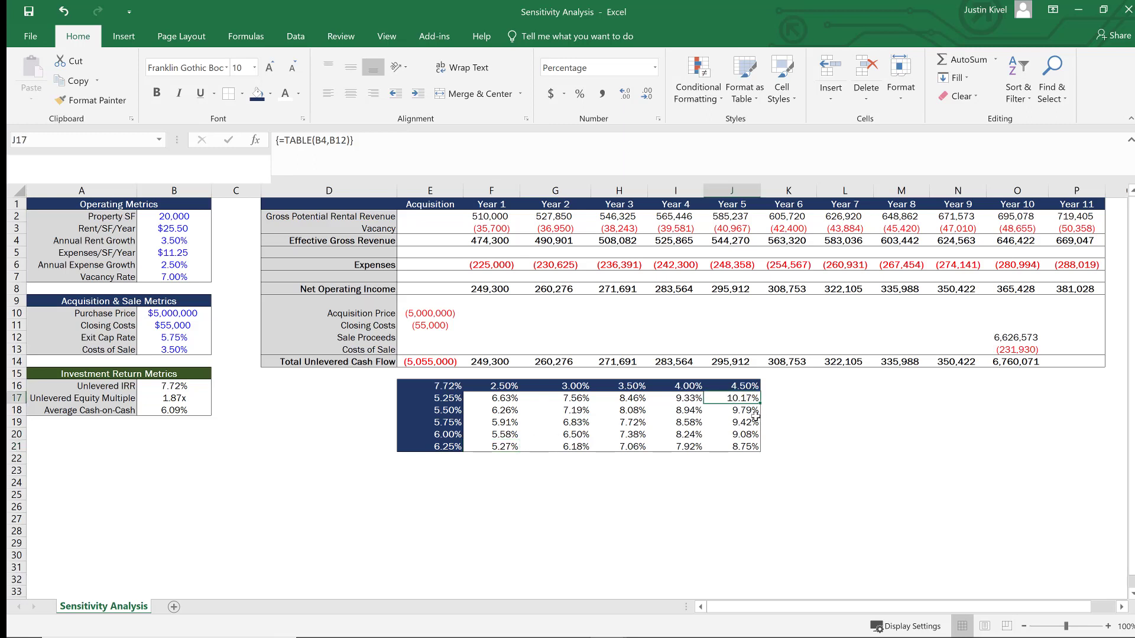